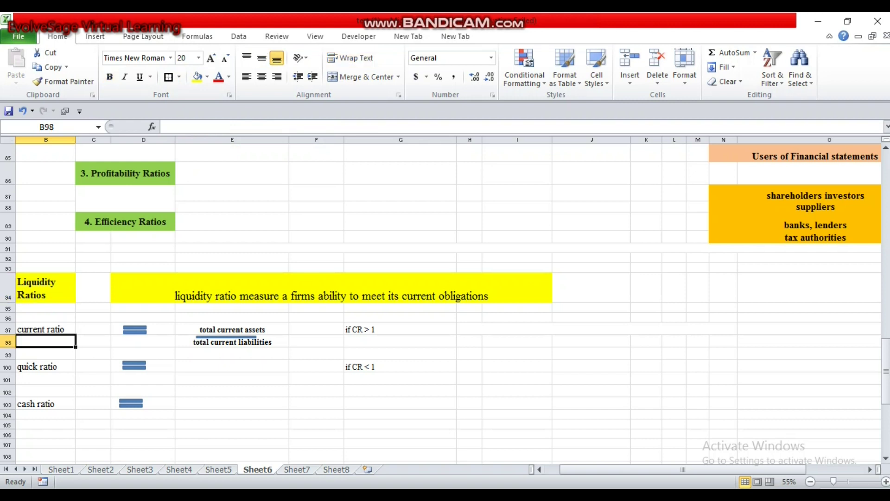
# Examine the liquidity ratio definition, the current ratio formula and the cash ratio row.
pyautogui.click(516, 390)
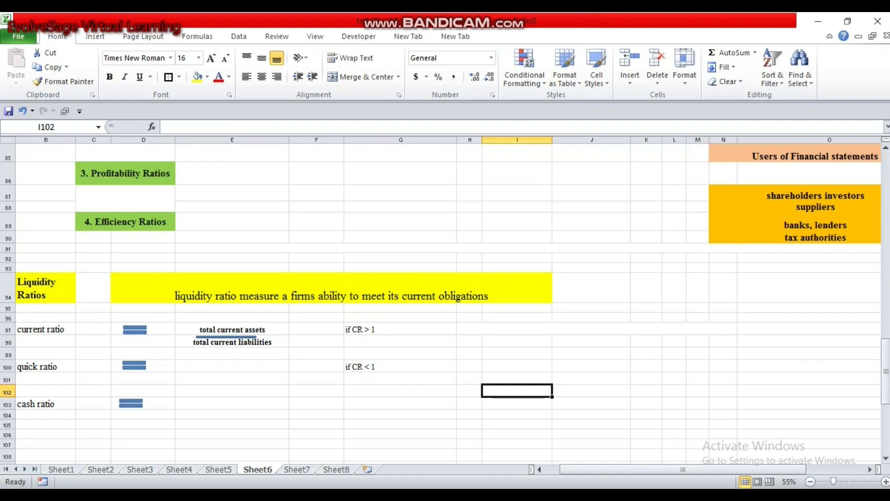
pyautogui.click(46, 403)
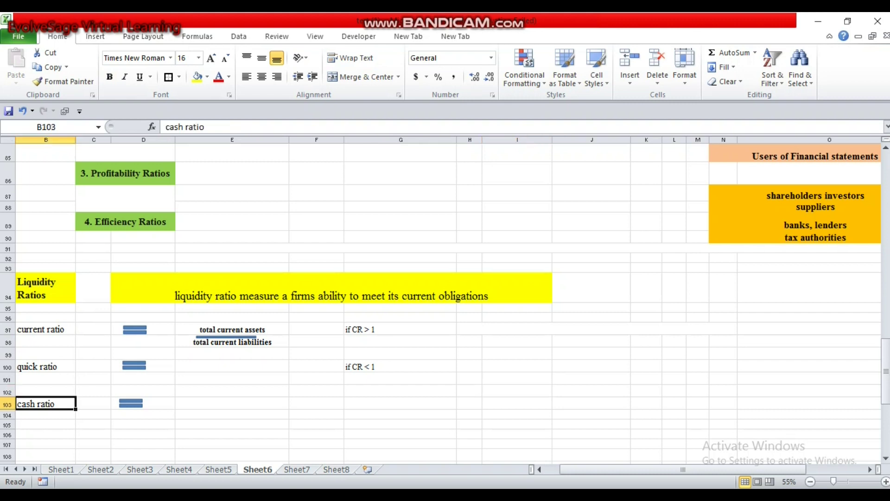
pyautogui.write('20')
pyautogui.click(232, 342)
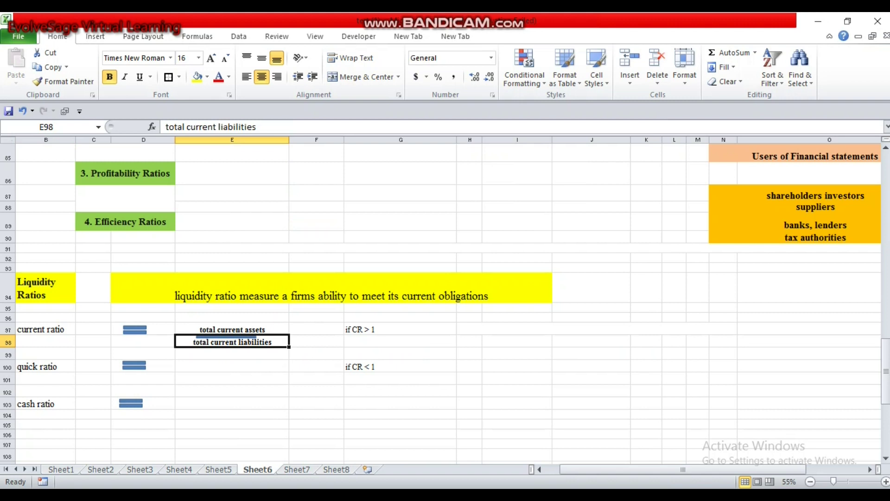
pyautogui.click(226, 330)
pyautogui.click(226, 336)
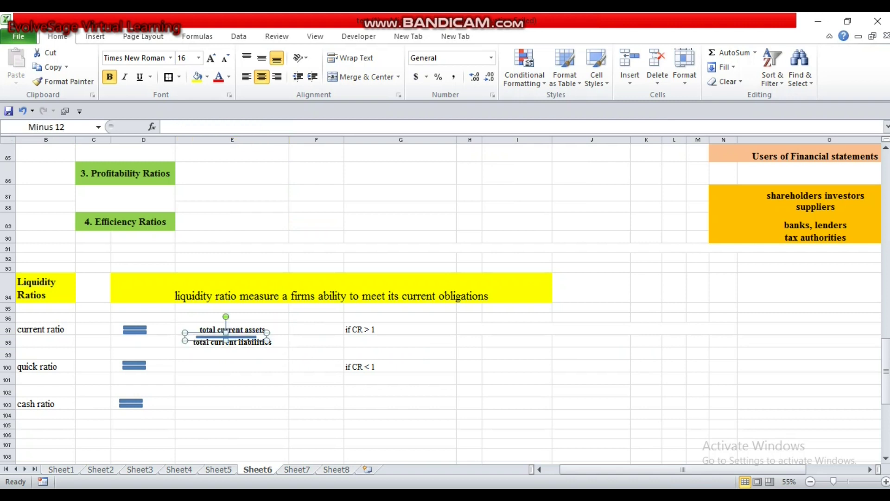
pyautogui.click(232, 354)
pyautogui.click(458, 298)
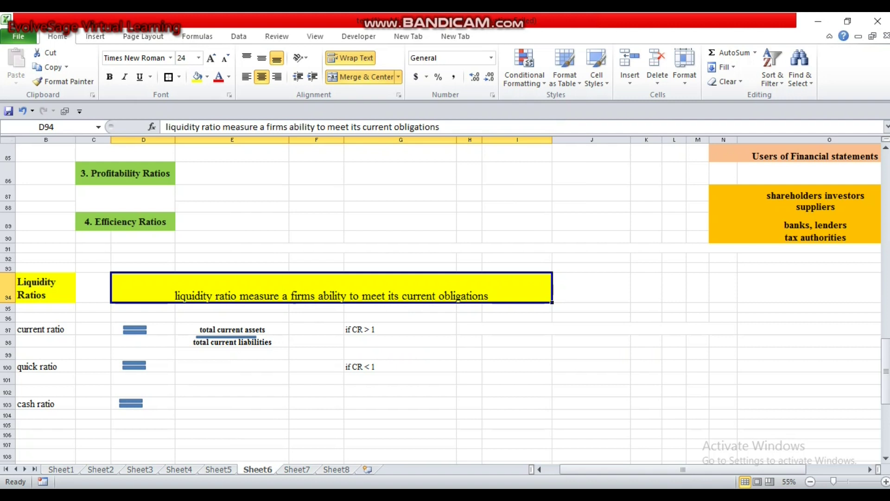
pyautogui.click(45, 329)
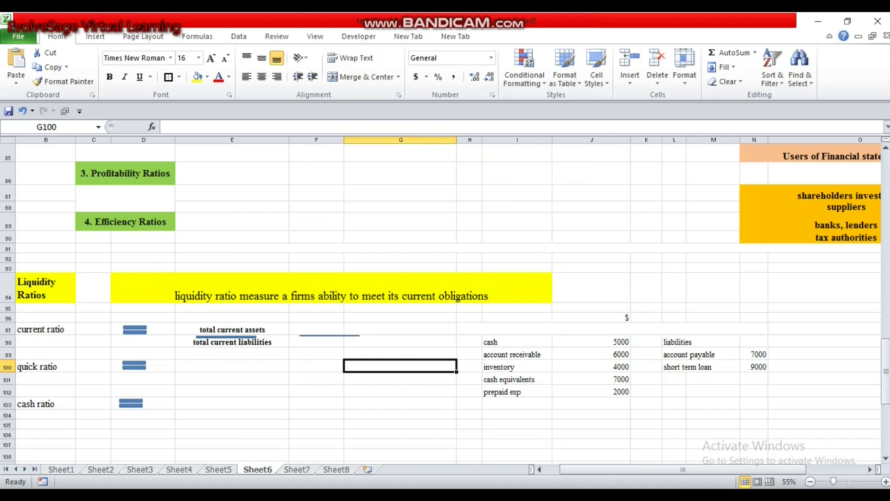
# Calculate total current assets in F97 by adding the five asset amounts with =J98+J99+J100+J101+J102.
pyautogui.click(316, 328)
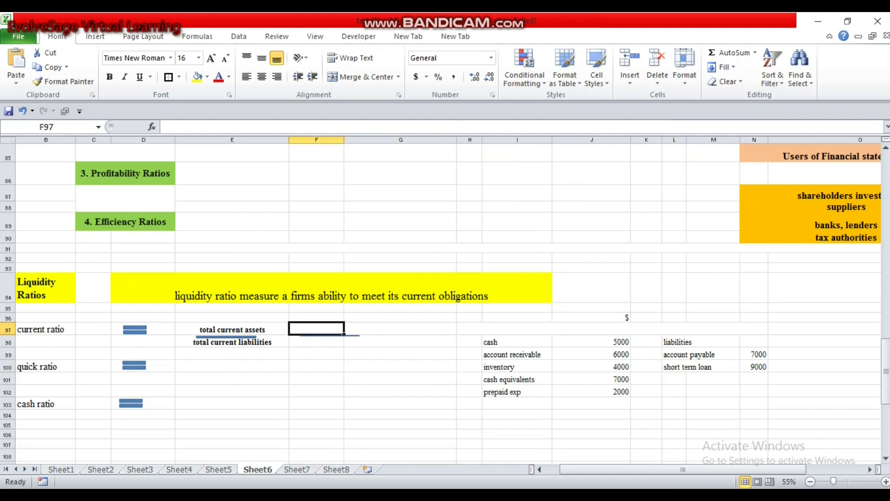
pyautogui.write('=')
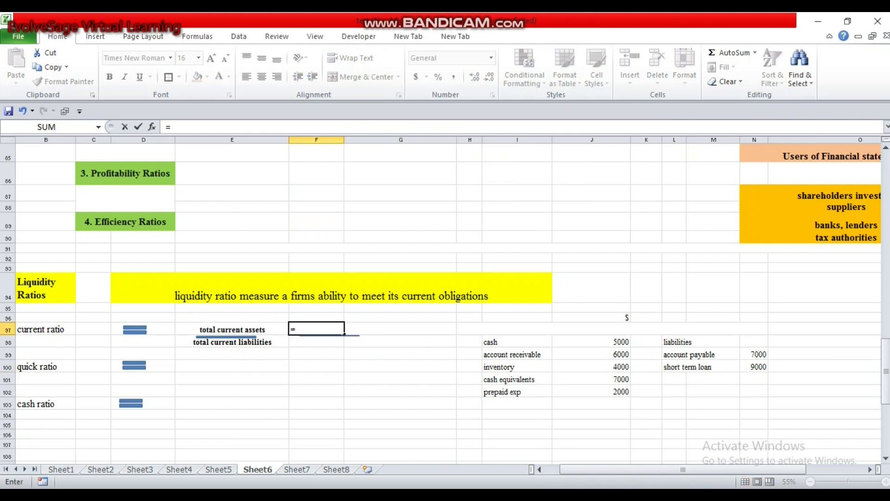
pyautogui.click(591, 342)
pyautogui.write('+')
pyautogui.click(591, 355)
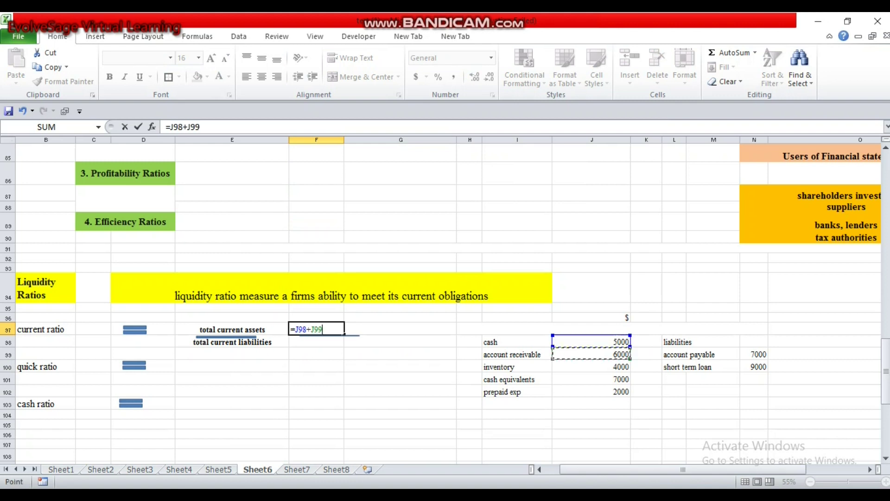
pyautogui.write('+')
pyautogui.click(591, 367)
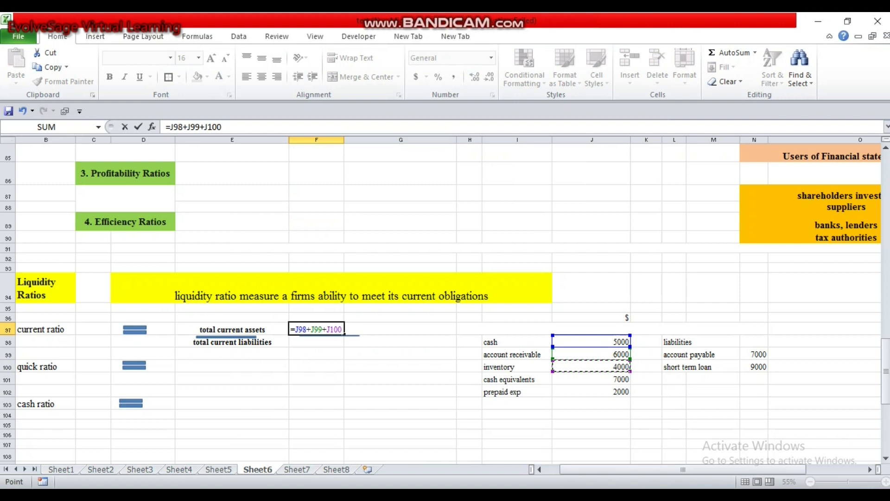
pyautogui.write('+')
pyautogui.click(591, 379)
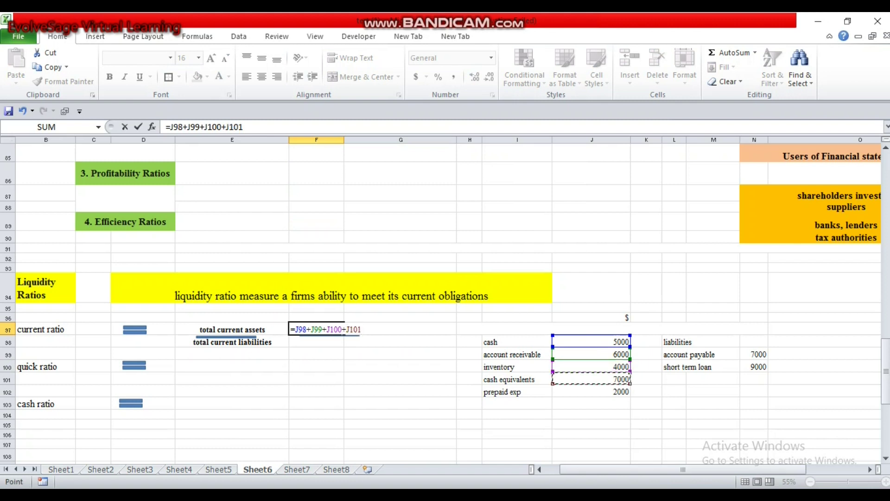
pyautogui.write('+')
pyautogui.click(591, 391)
pyautogui.press('Return')
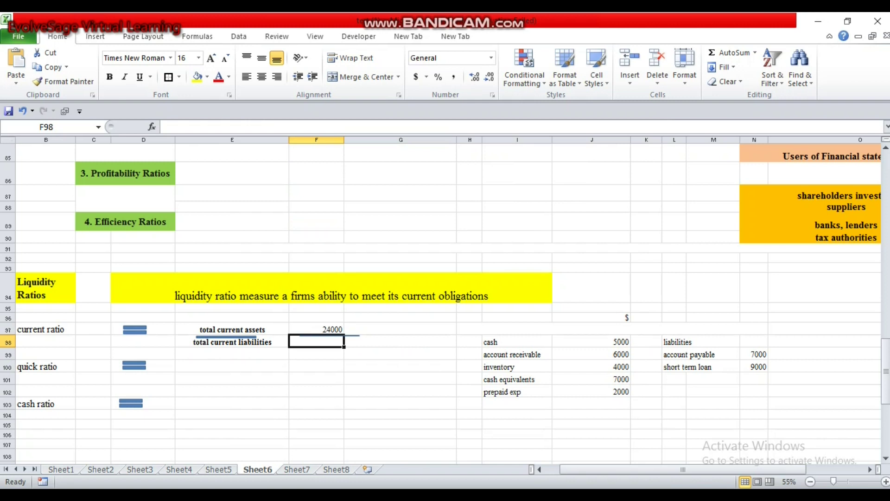
# Calculate total current liabilities in F98 by adding account payable and short term loan with =N99+N100.
pyautogui.write('=')
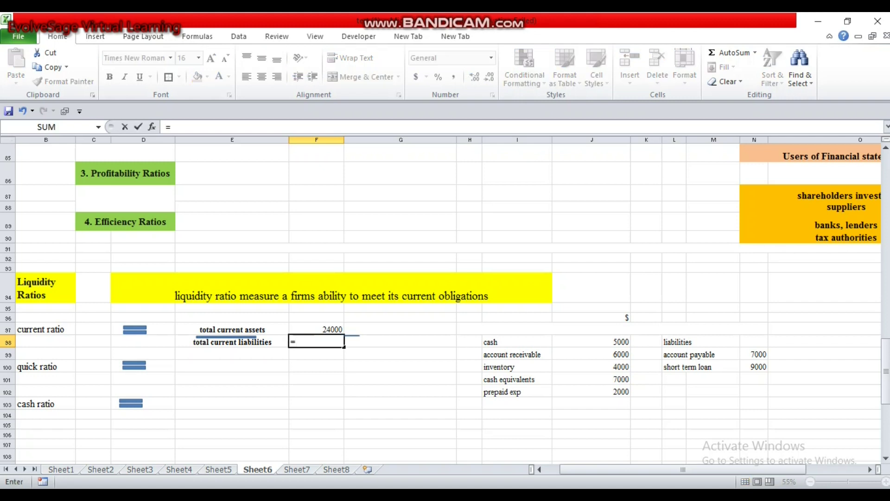
pyautogui.click(754, 354)
pyautogui.write('+')
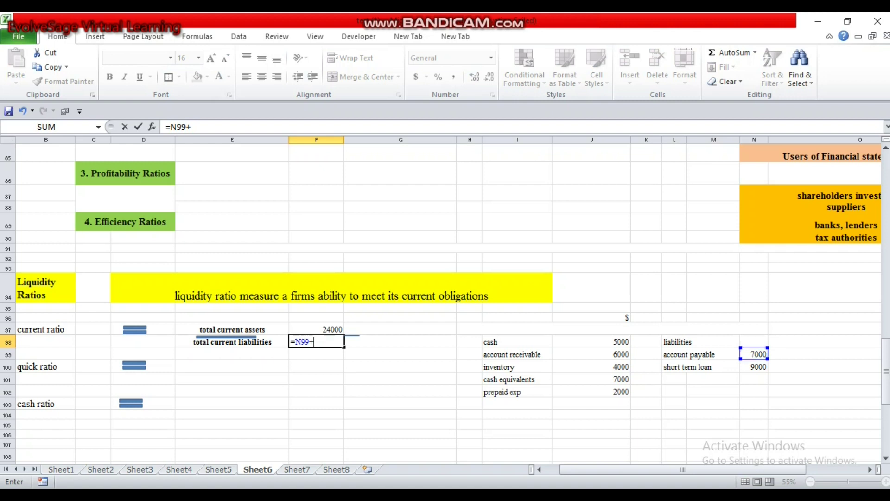
pyautogui.click(754, 367)
pyautogui.press('Return')
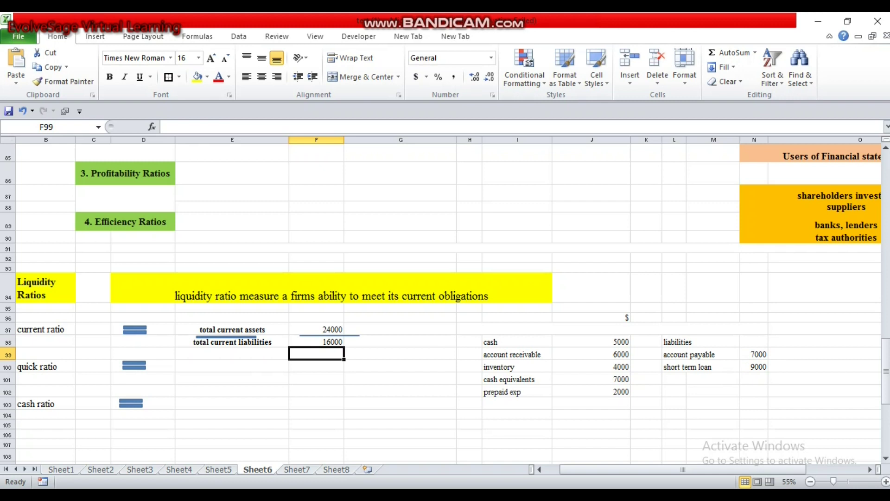
# Compute the current ratio in G98 by dividing total current assets by total current liabilities with =F97/F98.
pyautogui.click(400, 342)
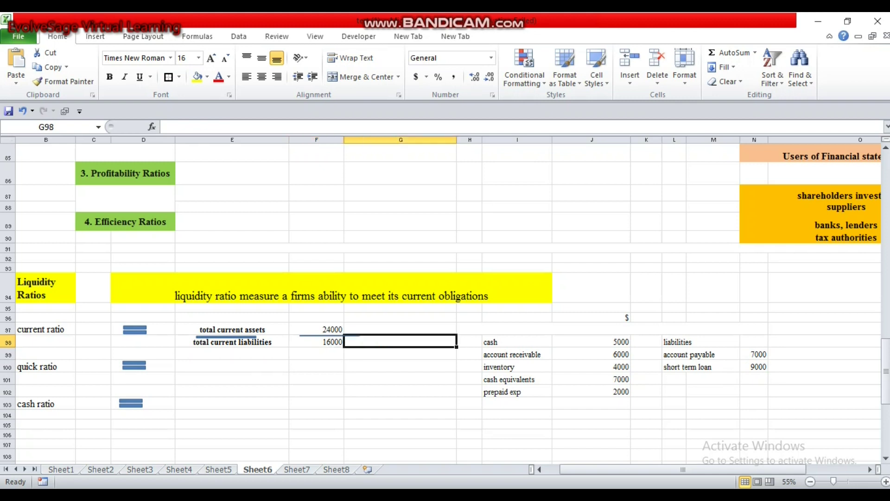
pyautogui.write('=')
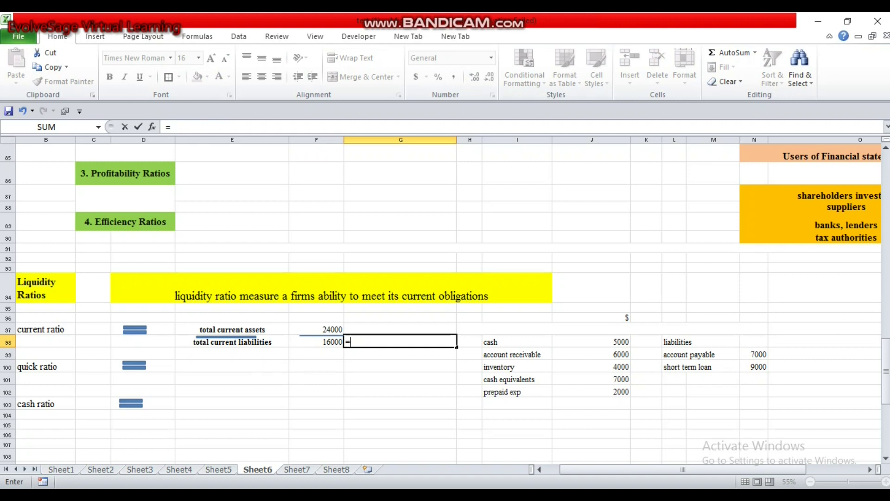
pyautogui.click(316, 329)
pyautogui.write('/')
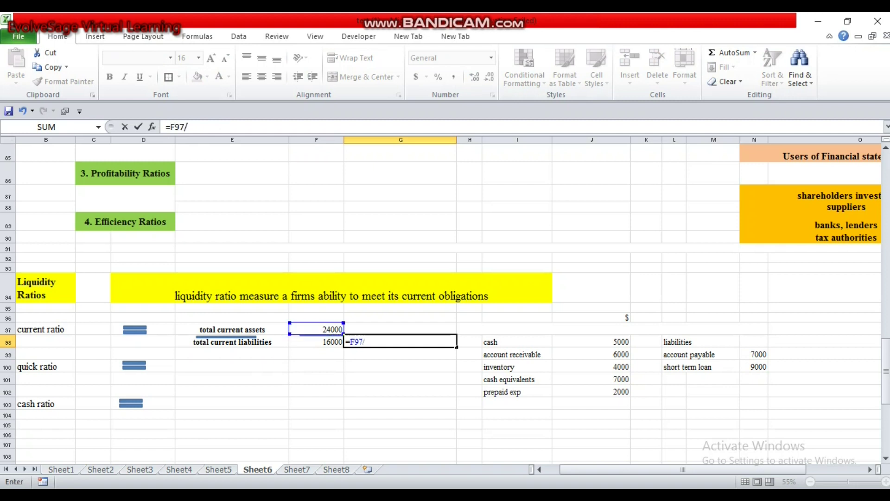
pyautogui.click(316, 341)
pyautogui.press('Return')
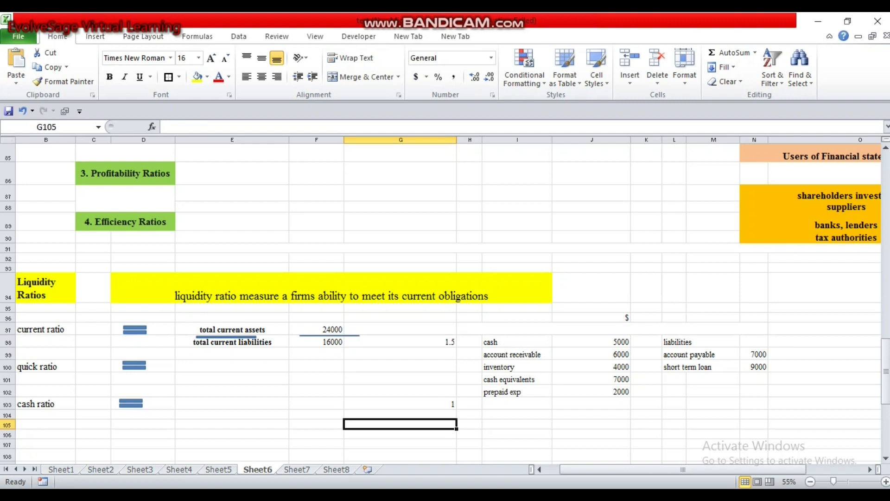
# Clear the number from cell G103 in the cash ratio row.
pyautogui.click(400, 403)
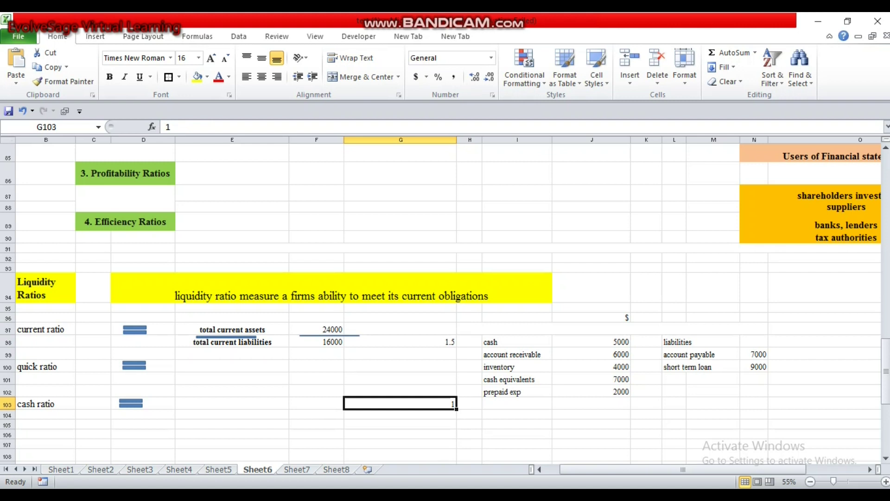
pyautogui.press('BackSpace')
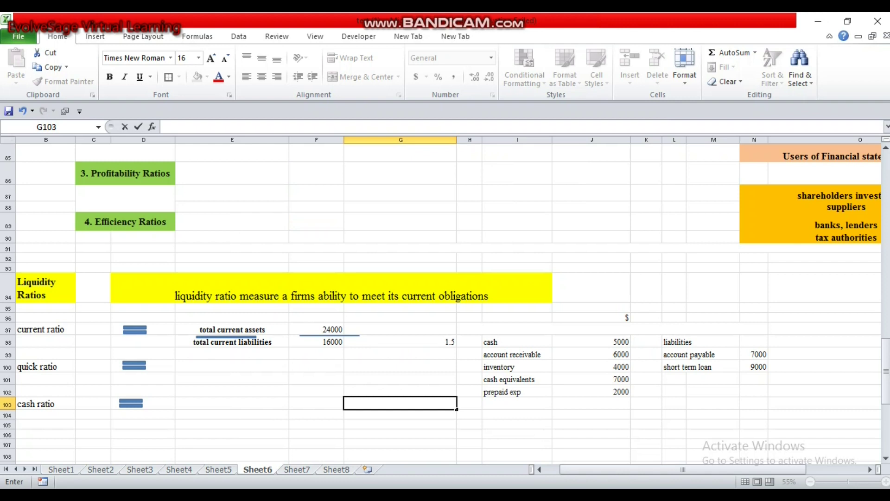
pyautogui.click(400, 341)
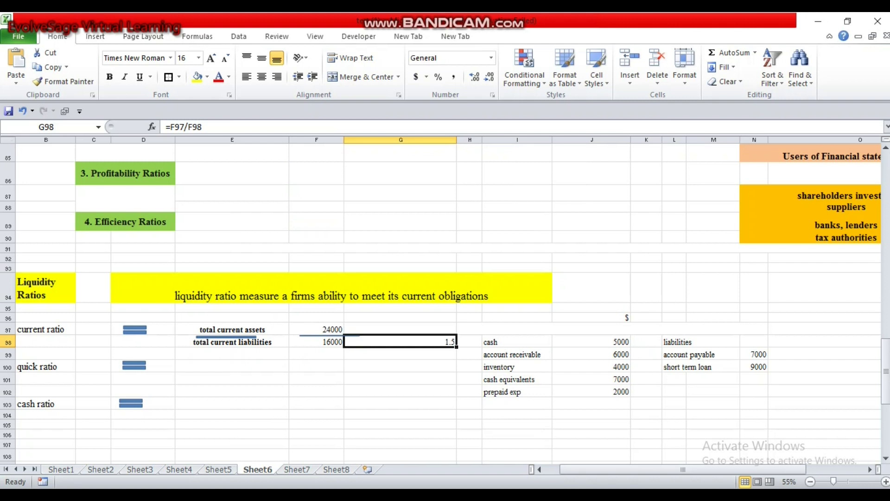
# Fill the inventory amount in J100 and the prepaid expense amount in J102 with yellow.
pyautogui.click(516, 366)
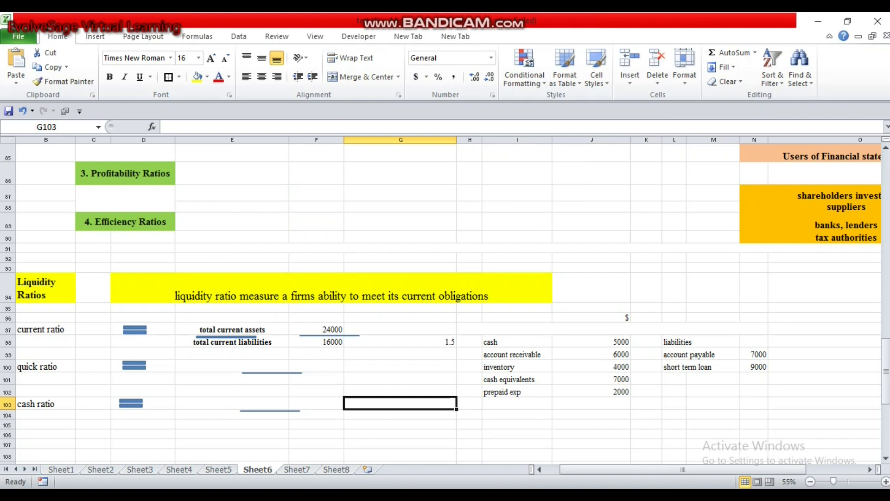
pyautogui.click(516, 392)
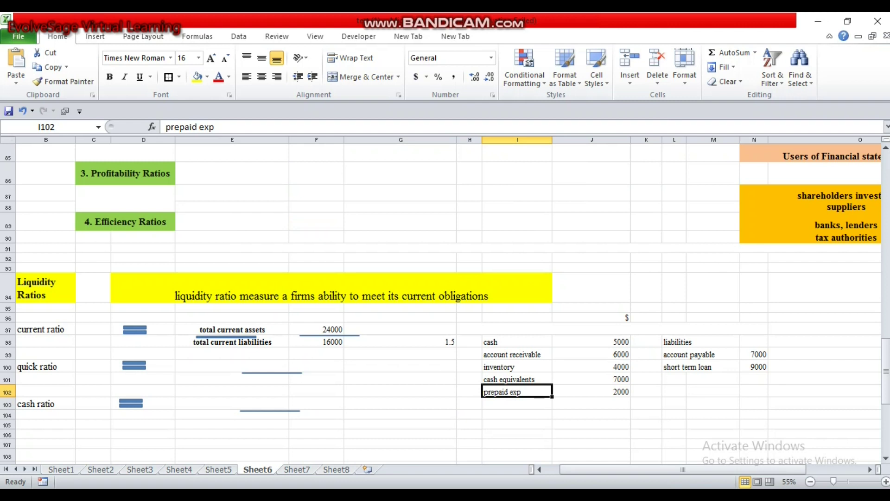
pyautogui.click(516, 366)
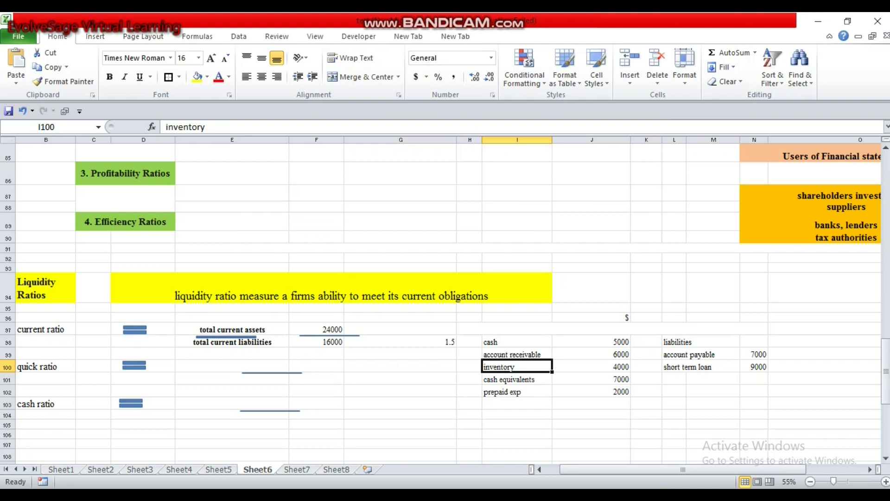
pyautogui.click(316, 379)
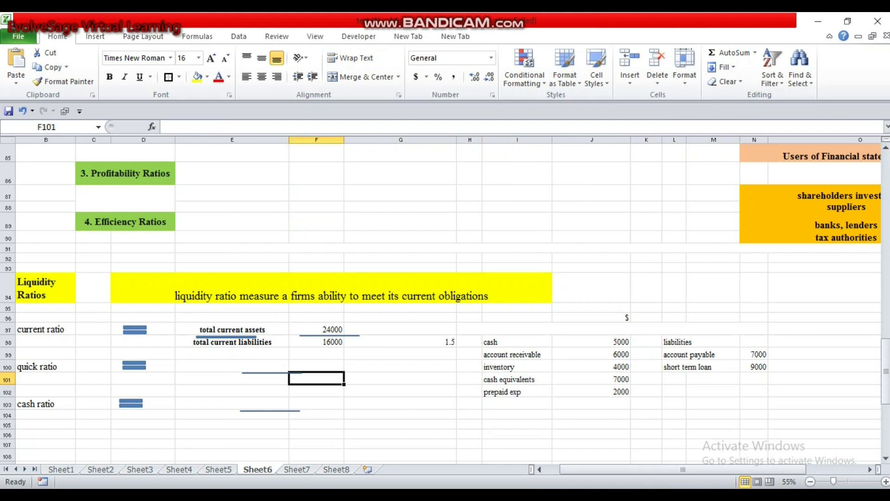
pyautogui.click(591, 366)
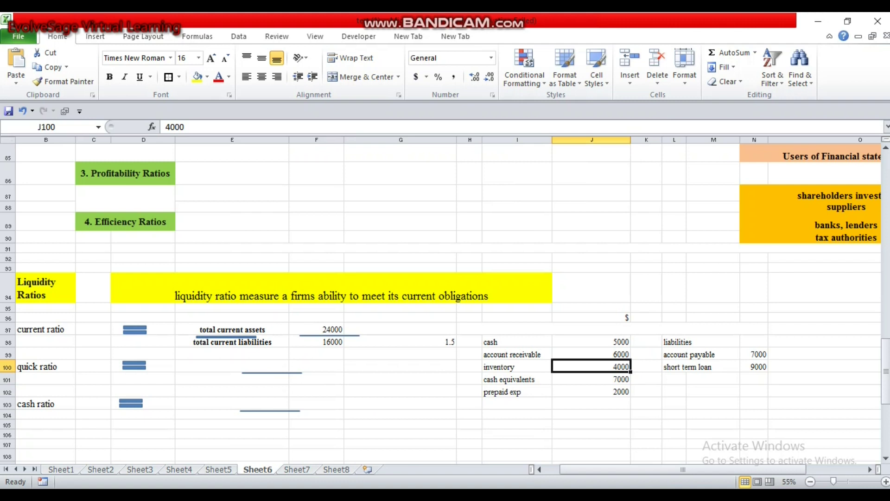
pyautogui.press('F4')
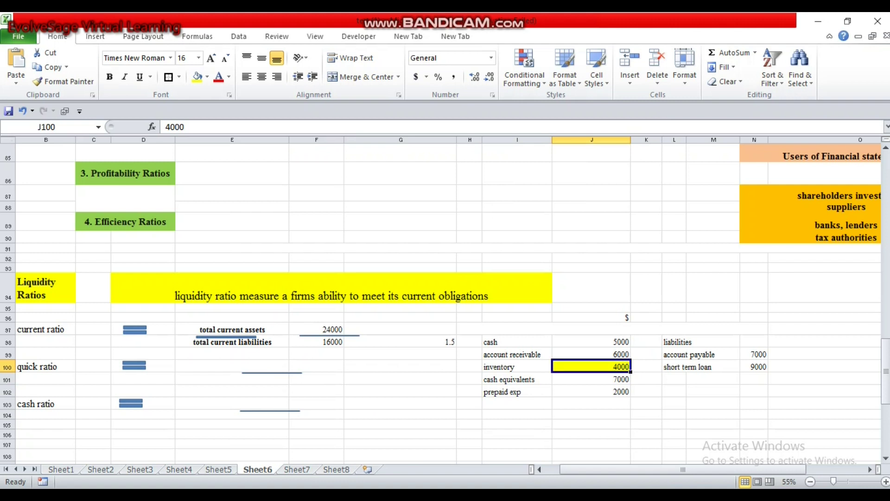
pyautogui.click(591, 391)
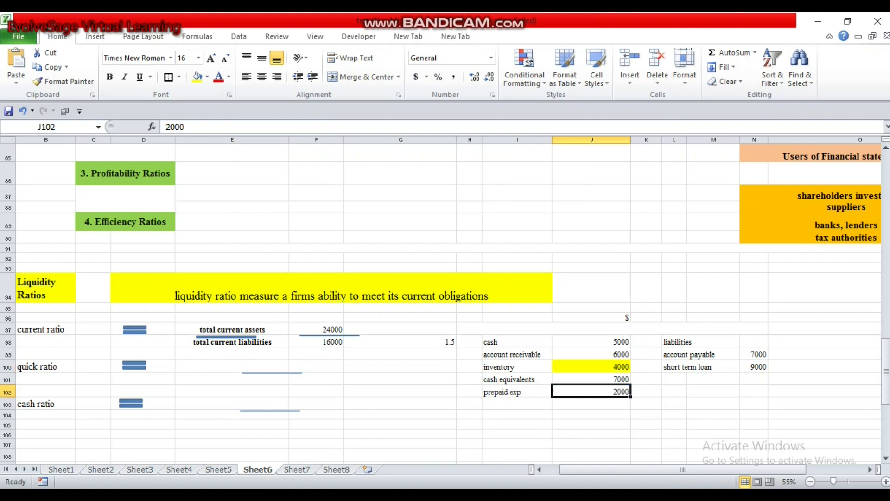
pyautogui.click(198, 77)
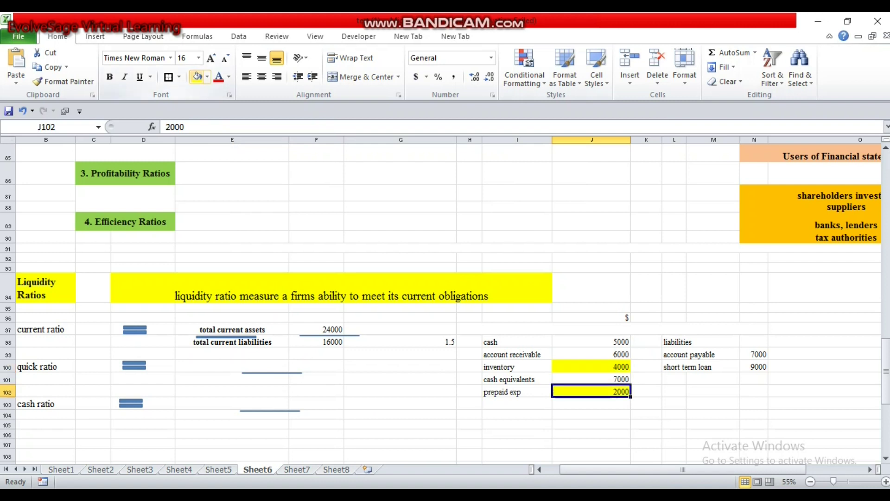
# Calculate the quick assets in E100 by adding cash, account receivable and cash equivalents with =J98+J99+J101.
pyautogui.click(232, 366)
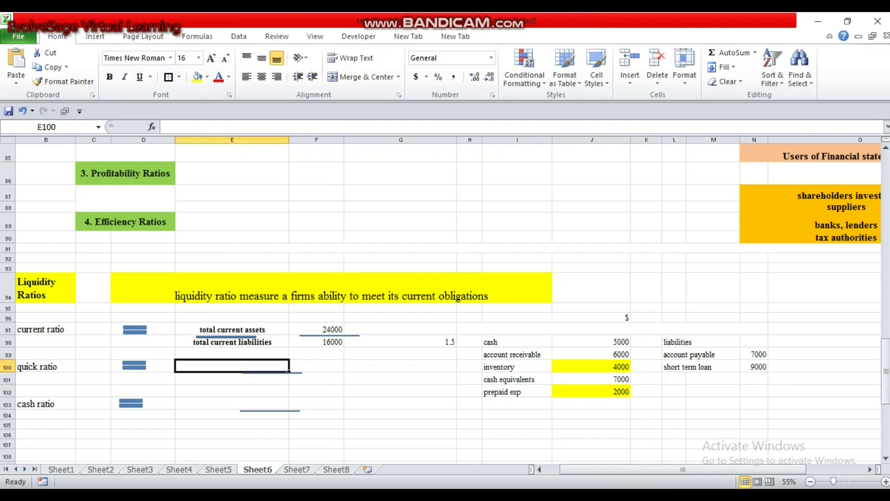
pyautogui.write('=')
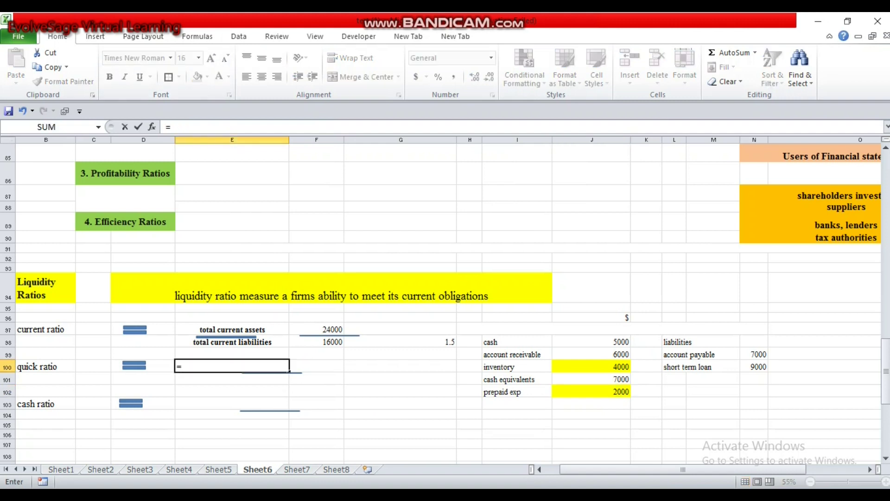
pyautogui.click(591, 342)
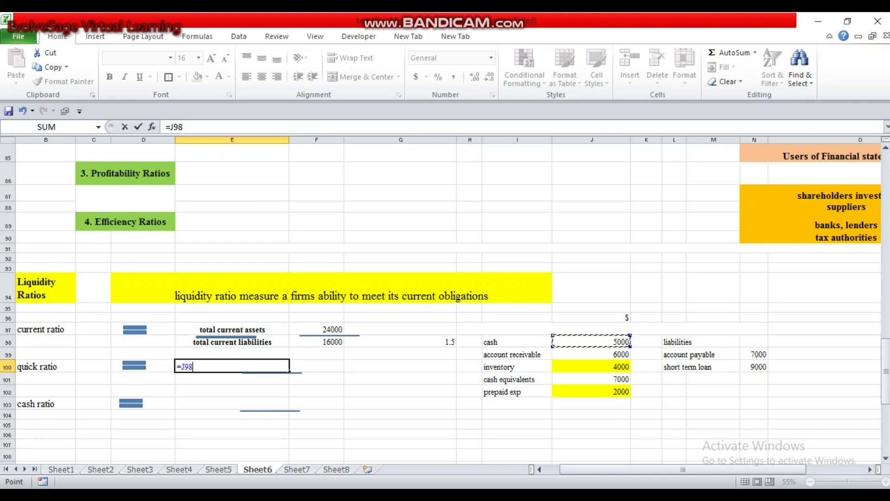
pyautogui.write('+')
pyautogui.click(591, 355)
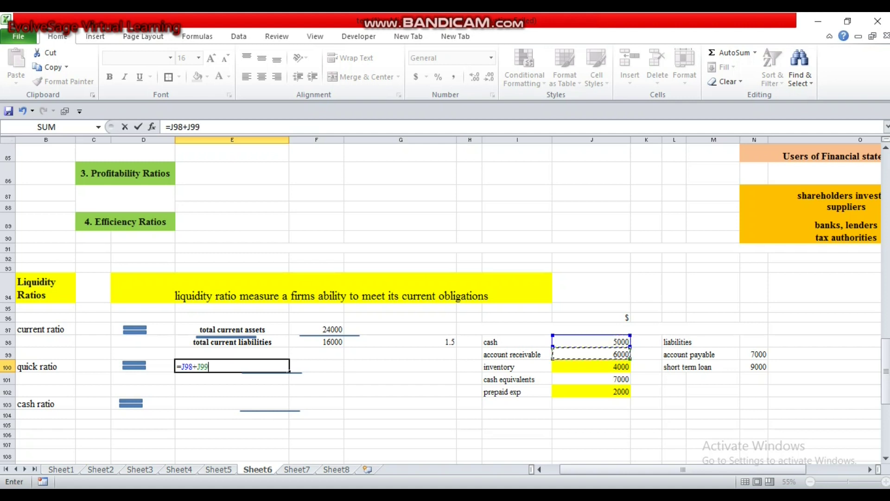
pyautogui.write('+')
pyautogui.click(591, 378)
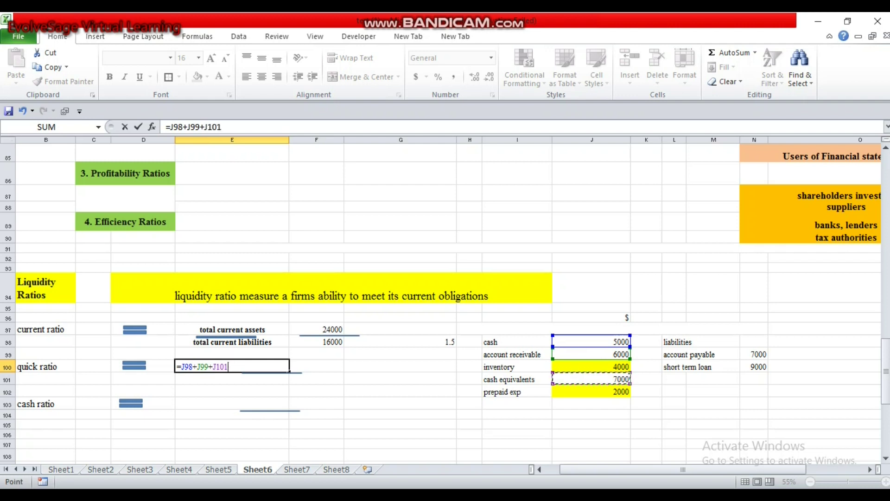
pyautogui.write('+')
pyautogui.press('BackSpace')
pyautogui.press('Return')
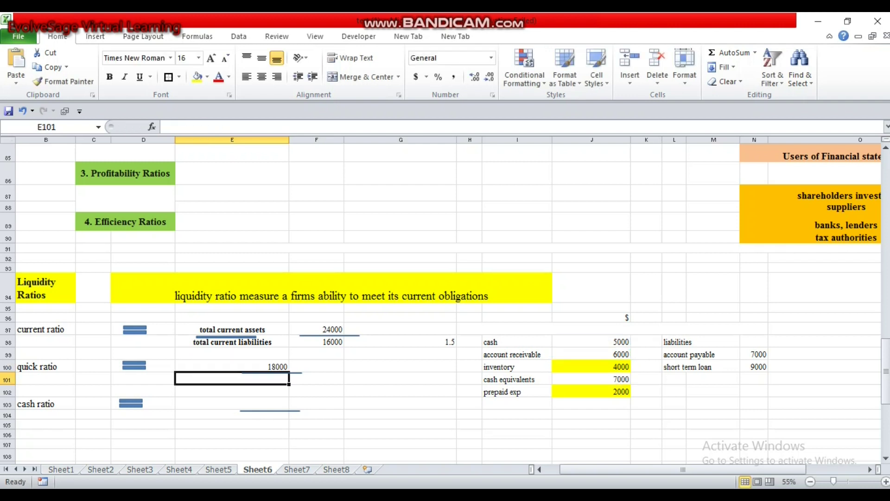
# Calculate the quick ratio's total liabilities in E101 by adding account payable and short term loan with =N99+N100.
pyautogui.write('=')
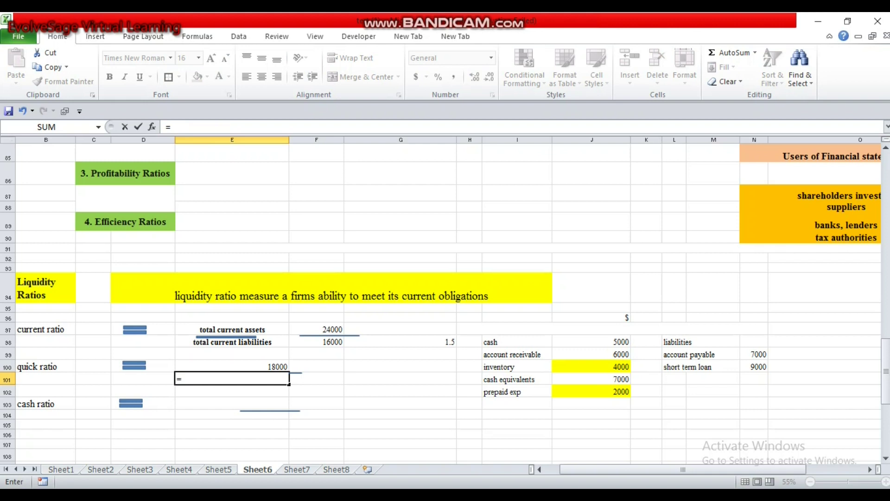
pyautogui.click(753, 354)
pyautogui.write('+')
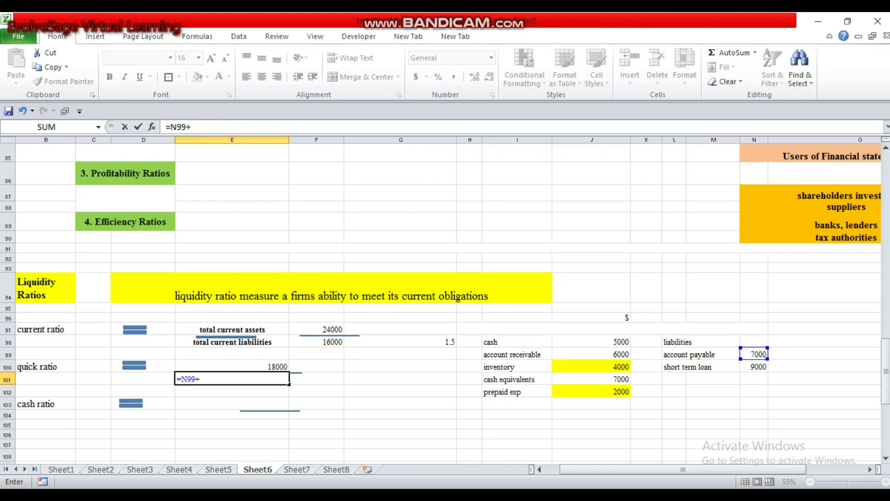
pyautogui.click(753, 366)
pyautogui.press('Return')
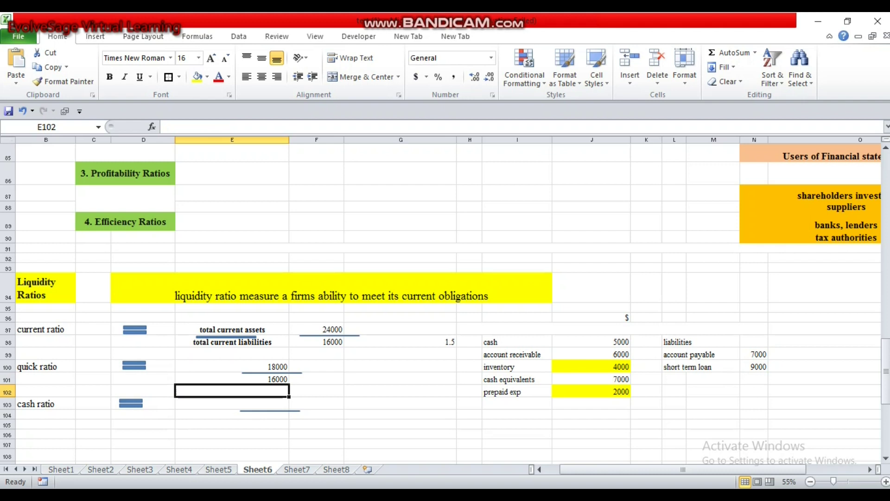
# Compute the quick ratio in F100 by dividing quick assets by total liabilities with =E100/E101.
pyautogui.click(316, 365)
pyautogui.write('=')
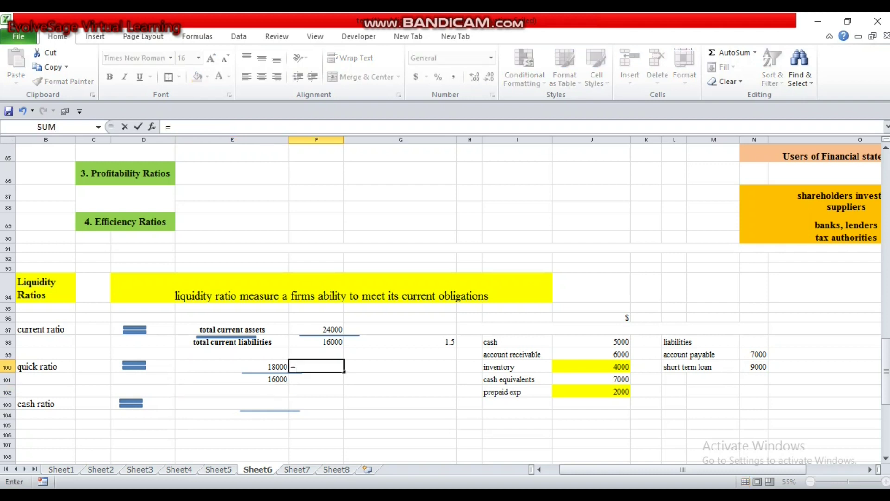
pyautogui.press('Left')
pyautogui.write('/')
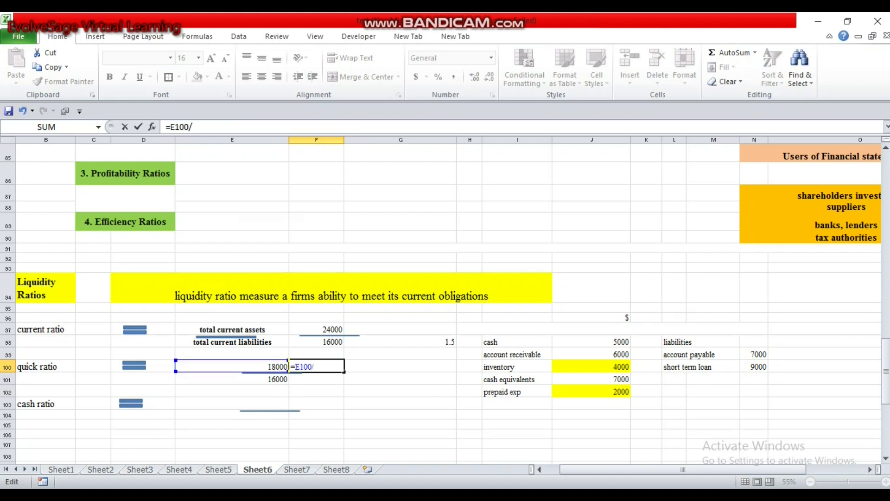
pyautogui.click(231, 379)
pyautogui.press('Return')
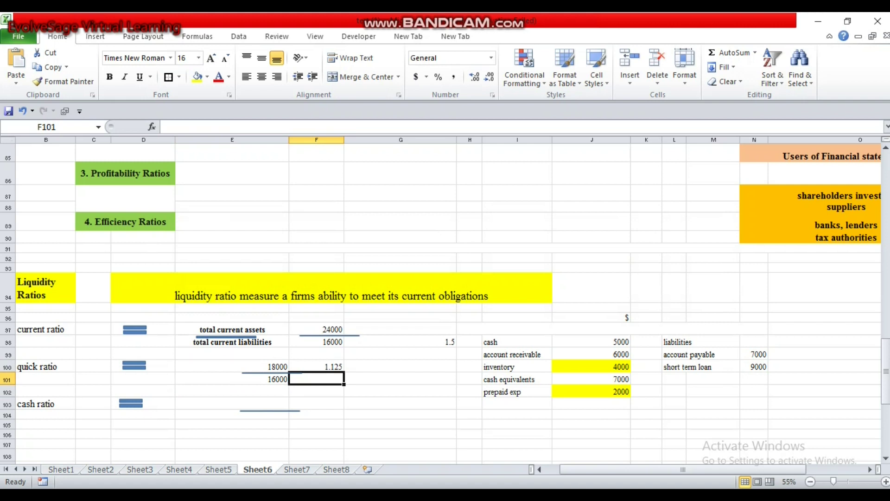
pyautogui.click(316, 366)
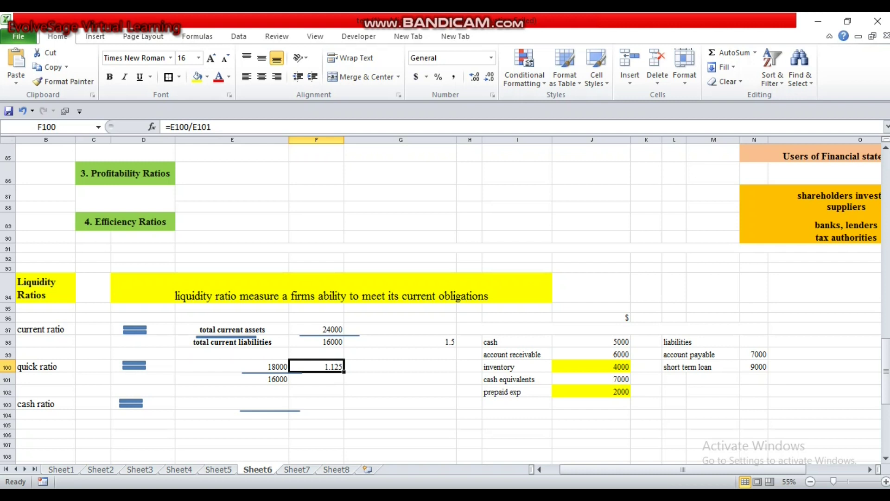
pyautogui.click(45, 403)
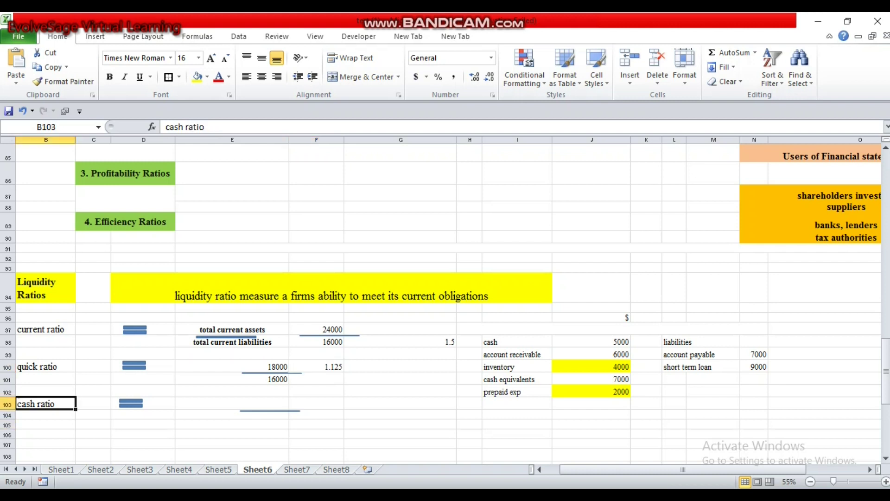
pyautogui.hotkey('ctrl', 'shift', '.')
pyautogui.hotkey('ctrl', 'shift', '.')
# Calculate the cash ratio's numerator in E103 by adding cash and cash equivalents with =J98+J101.
pyautogui.click(231, 403)
pyautogui.write('=')
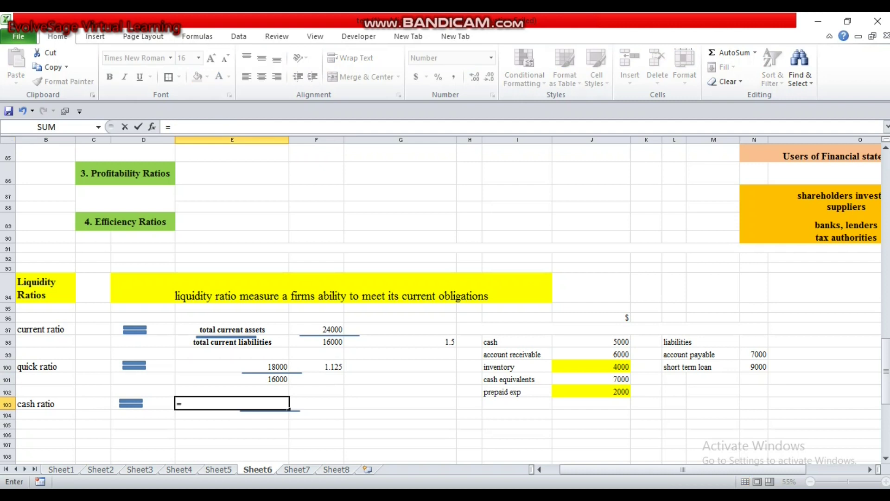
pyautogui.click(613, 342)
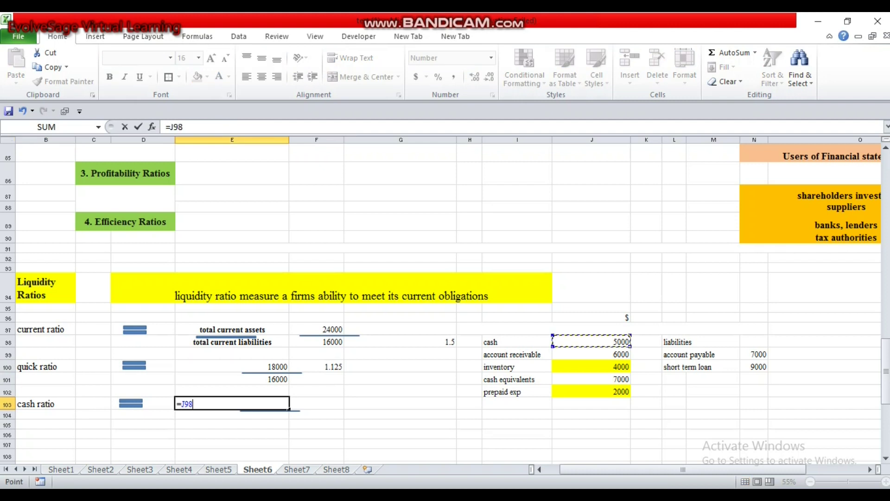
pyautogui.write('+')
pyautogui.click(613, 378)
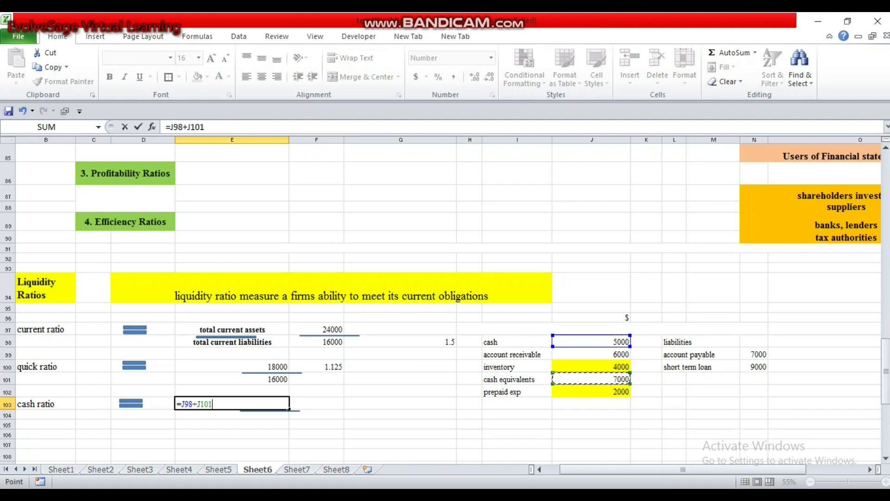
pyautogui.press('Return')
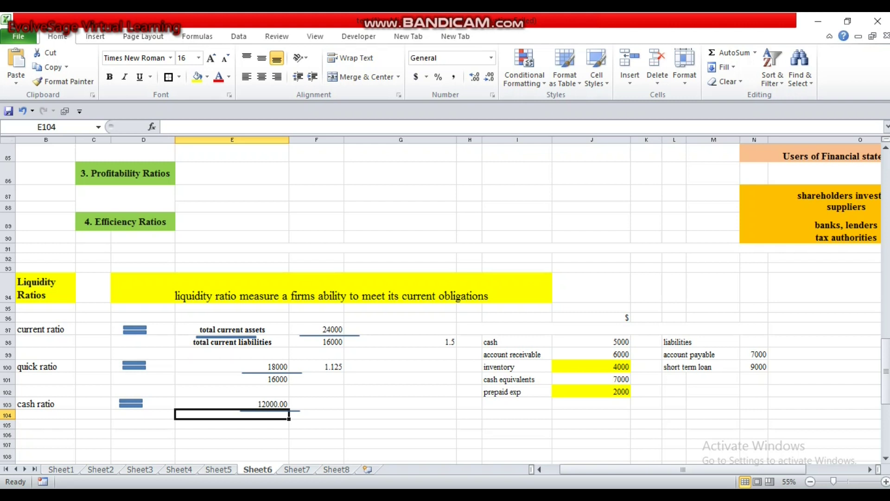
# Calculate the cash ratio's total liabilities in E104 by adding account payable and short term loan with =N99+N100.
pyautogui.write('=')
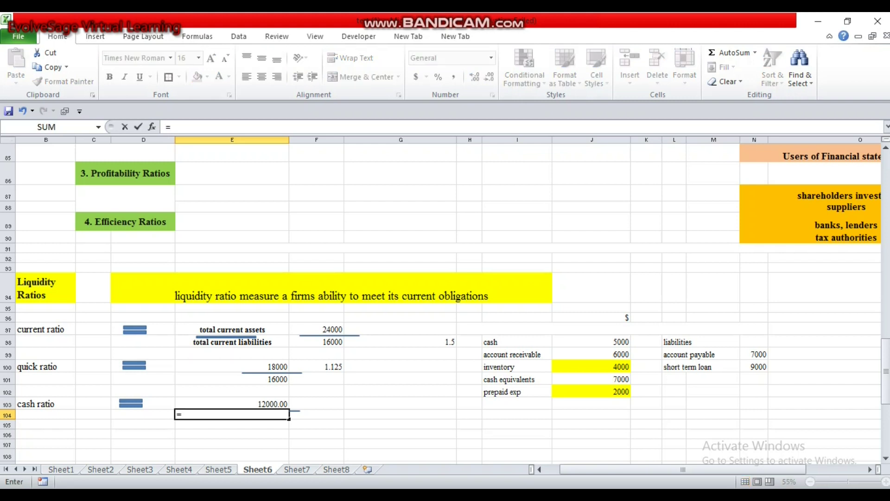
pyautogui.click(754, 354)
pyautogui.write('+')
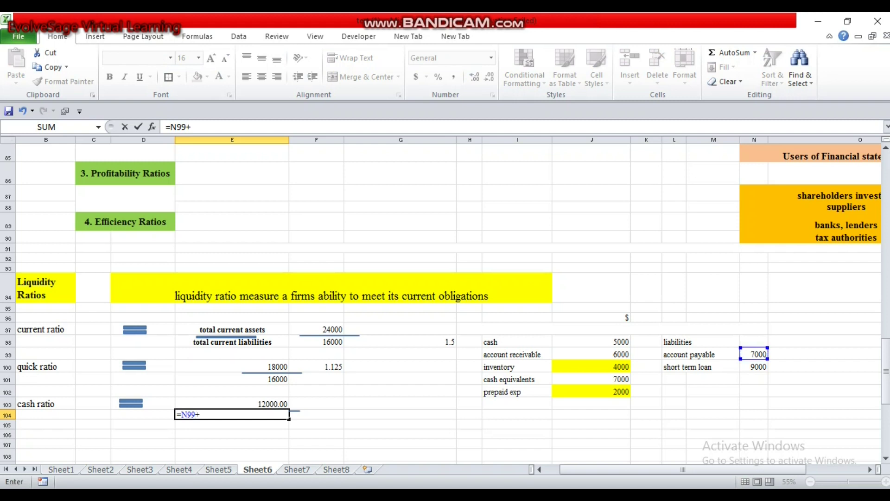
pyautogui.click(753, 367)
pyautogui.press('Return')
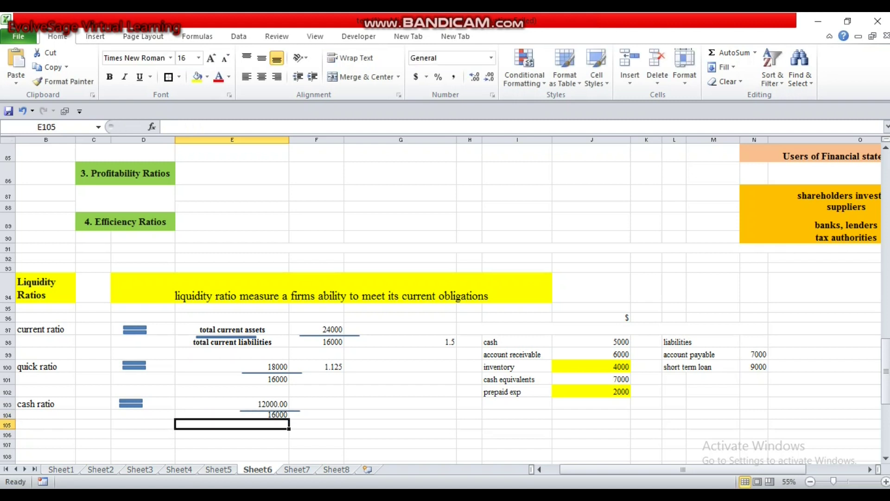
# Compute the cash ratio in F103 by dividing cash and equivalents by total liabilities with =E103/E104.
pyautogui.click(316, 403)
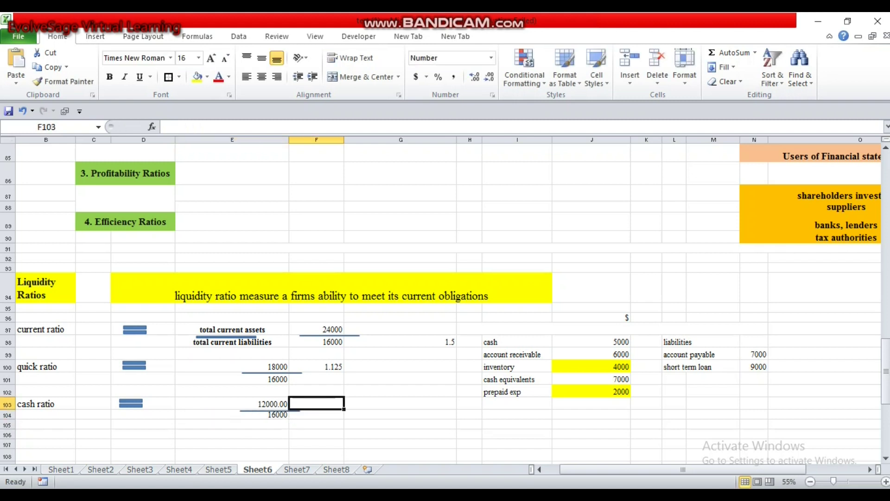
pyautogui.write('=')
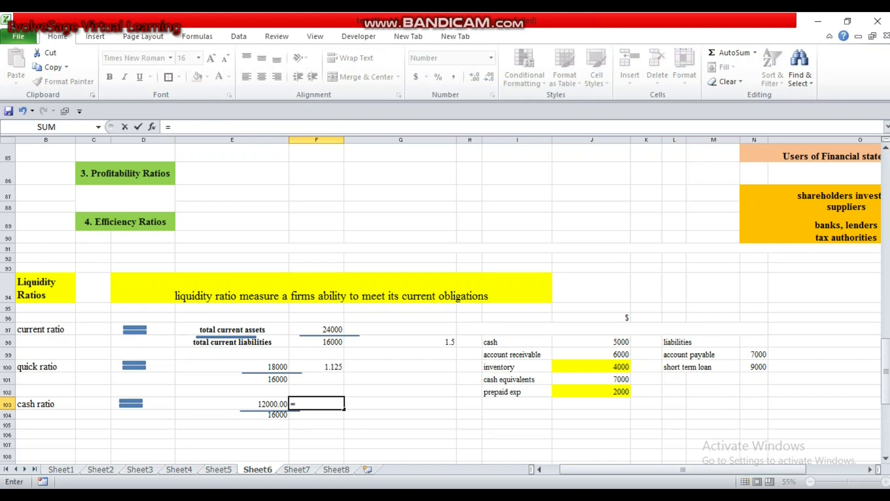
pyautogui.press('Left')
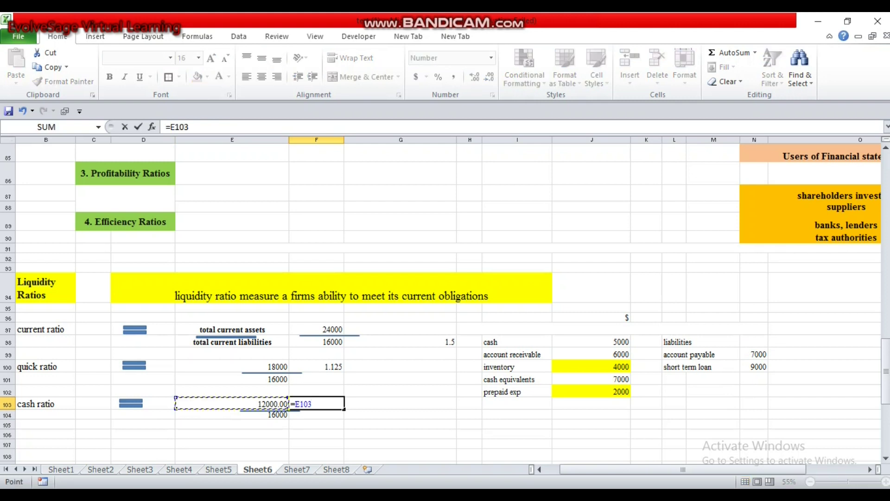
pyautogui.write('/')
pyautogui.press('Left')
pyautogui.press('Down')
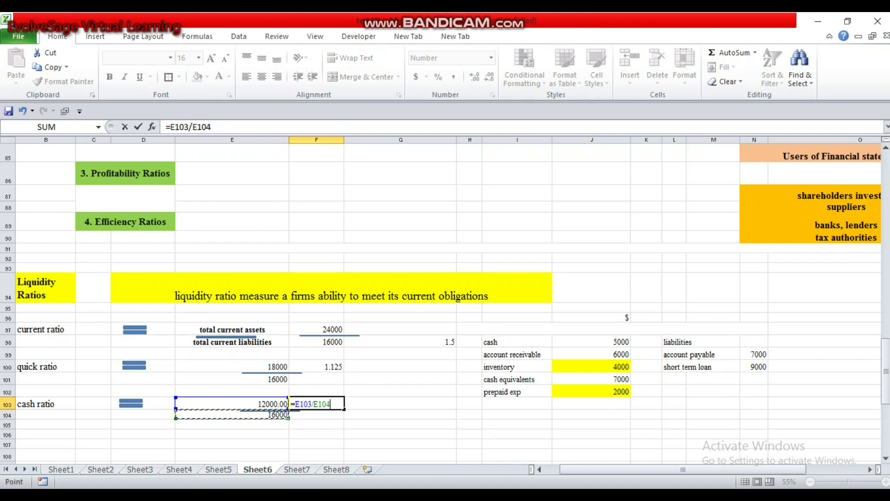
pyautogui.press('Return')
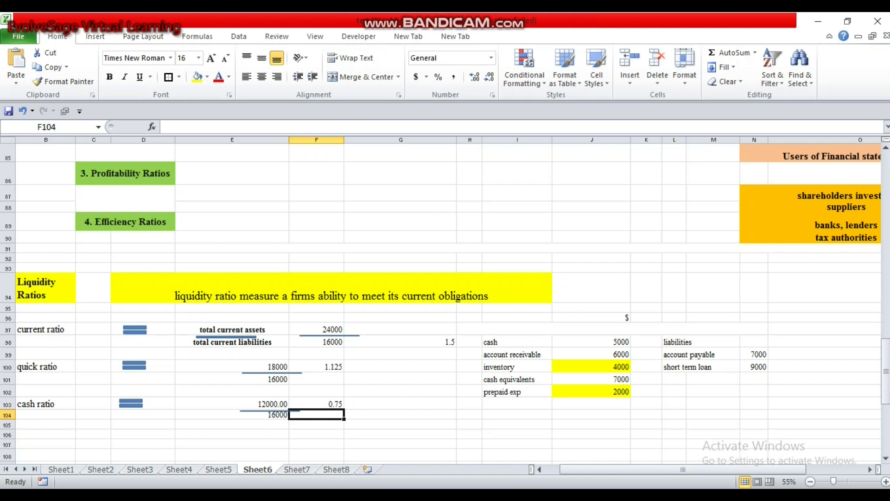
pyautogui.click(46, 415)
pyautogui.click(45, 404)
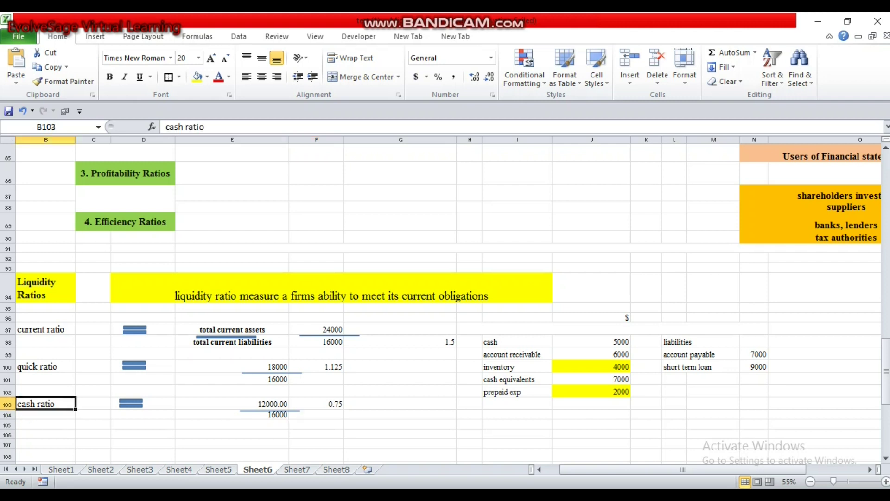